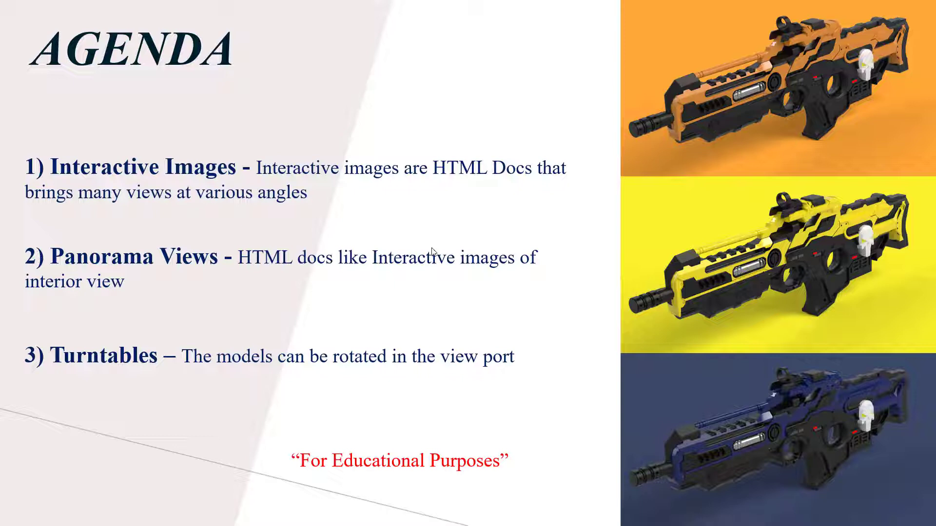
Switch to SOLIDWORKS Visualize, add a configuration named Red and make it the active one
key(alt+Tab)
mouse_move(293, 55)
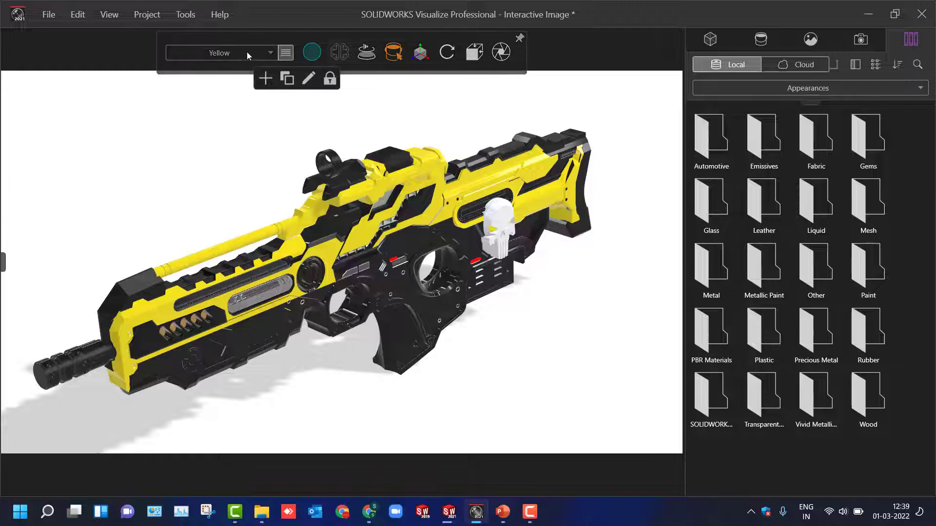
click(264, 79)
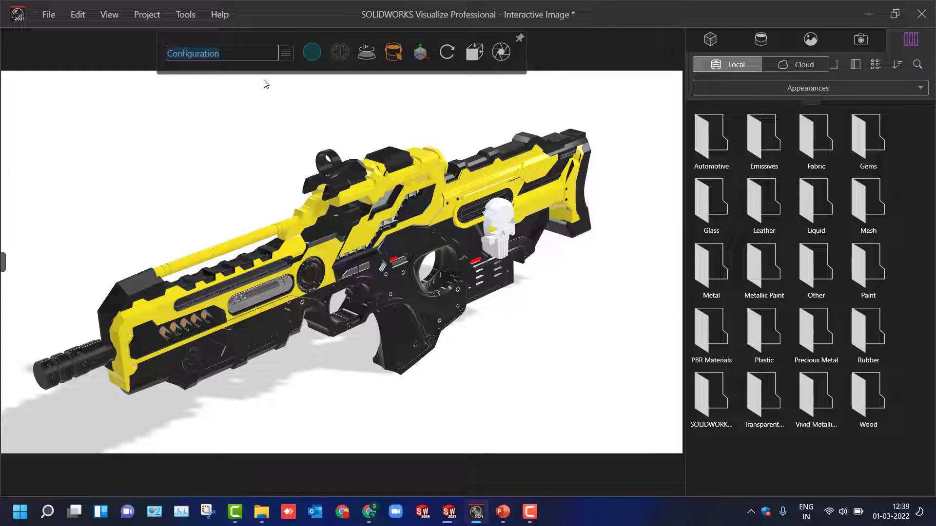
text(Red)
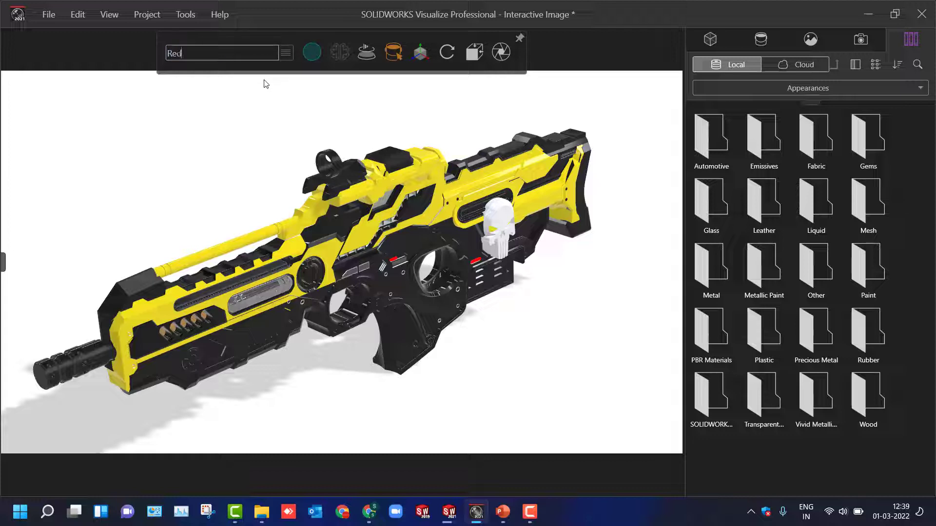
key(Return)
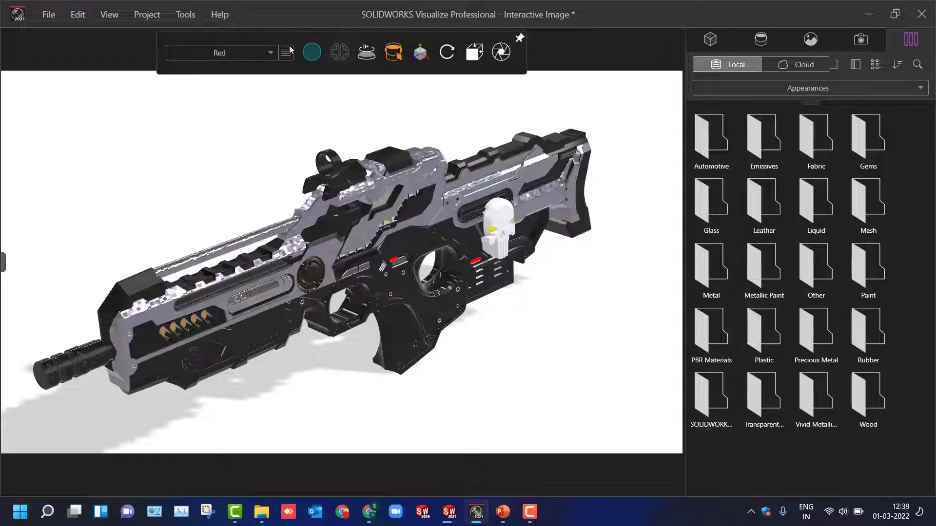
click(260, 57)
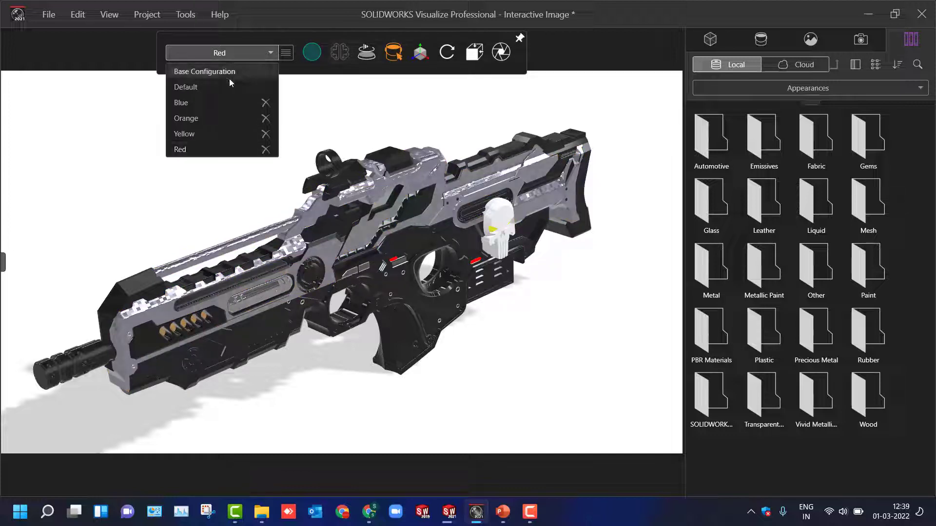
click(202, 152)
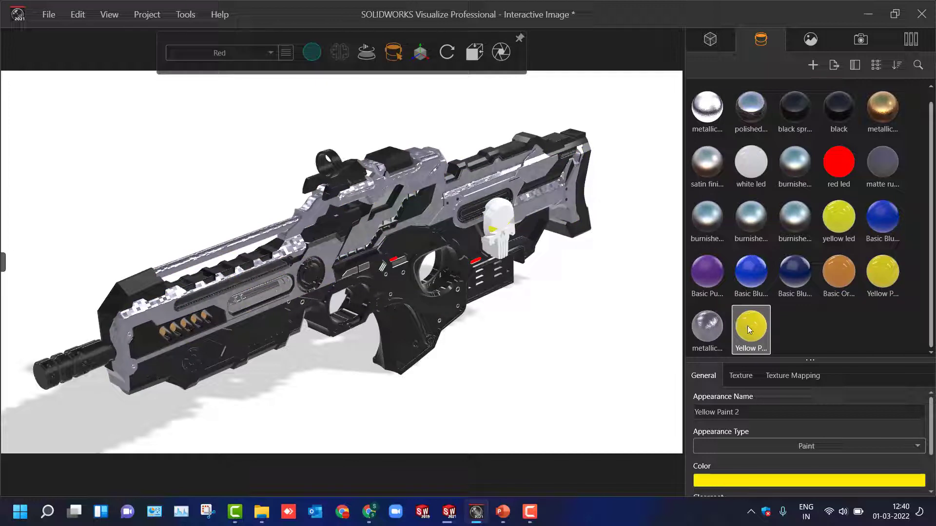
Recolour the Yellow Paint 2 appearance to red with hue 360 and apply it to the rifle's body panels
click(821, 329)
click(764, 325)
click(717, 480)
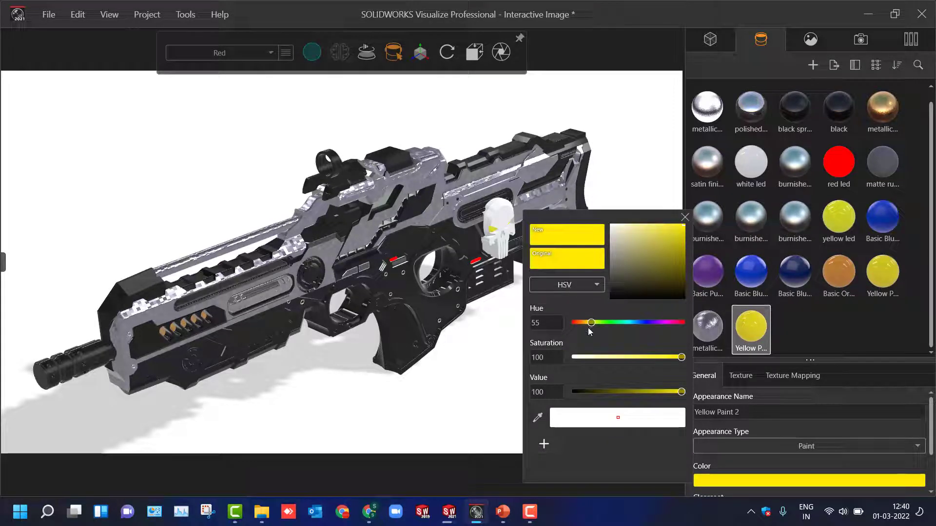
drag(590, 324, 696, 325)
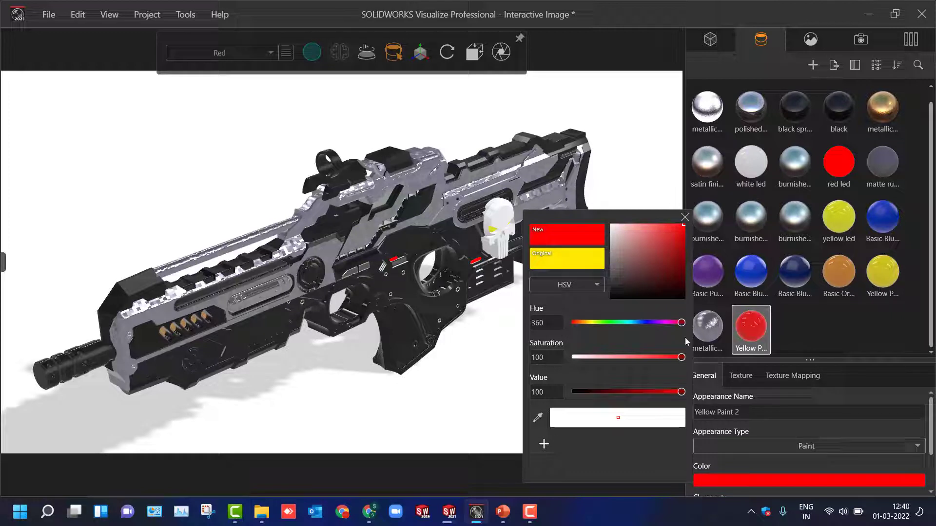
click(751, 326)
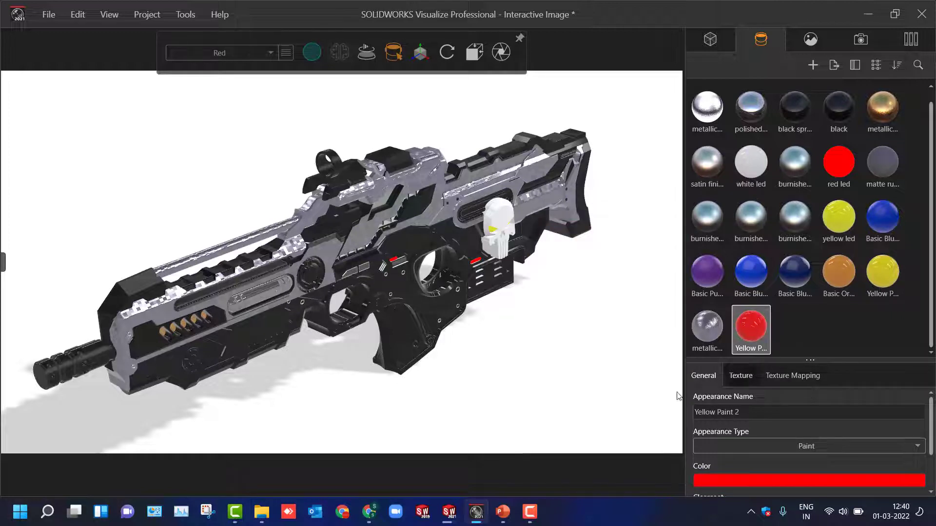
mouse_move(751, 328)
mouse_down()
mouse_move(546, 348)
mouse_move(472, 187)
mouse_up()
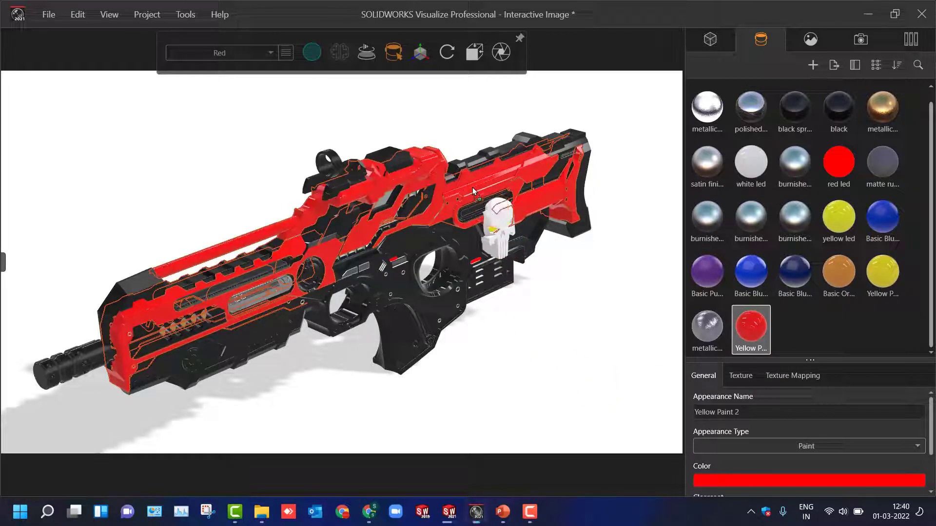
click(217, 172)
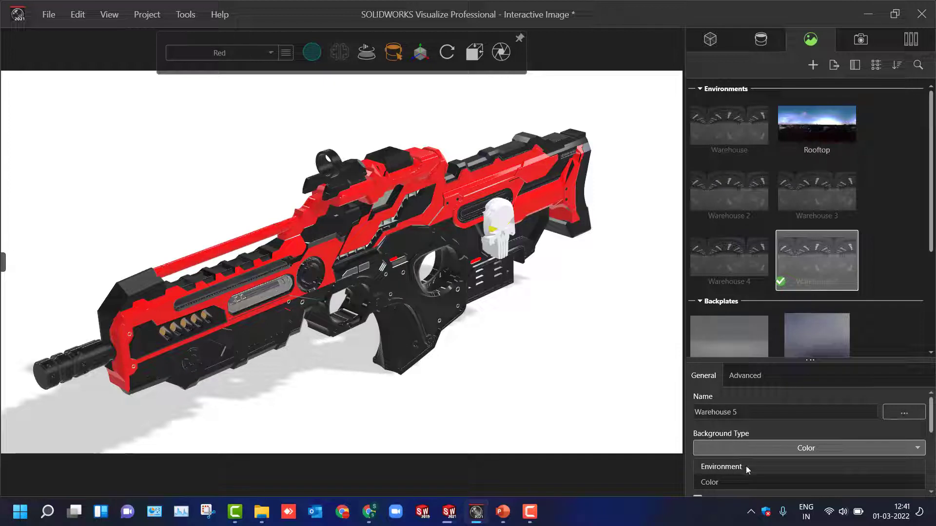
Set Warehouse 5's background type to Color, sample the rifle's red as the background colour and reduce its saturation to 57
click(747, 468)
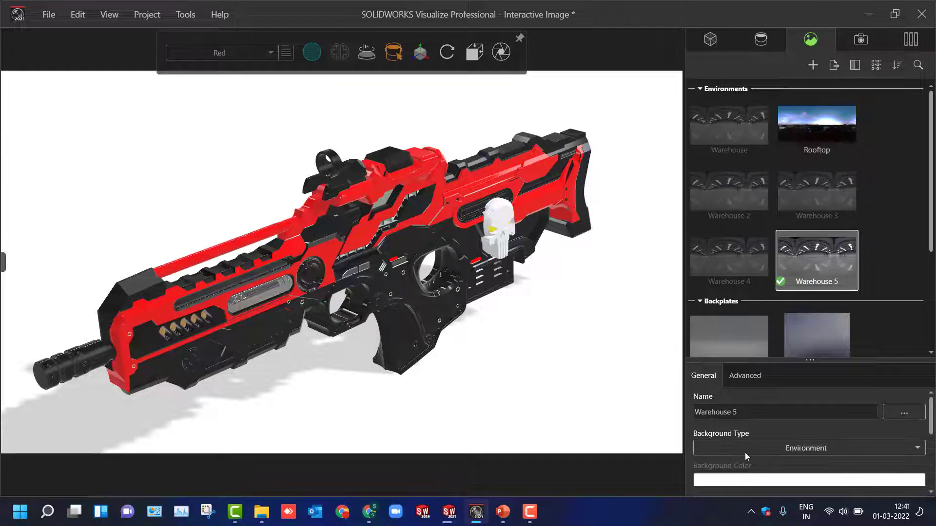
click(746, 453)
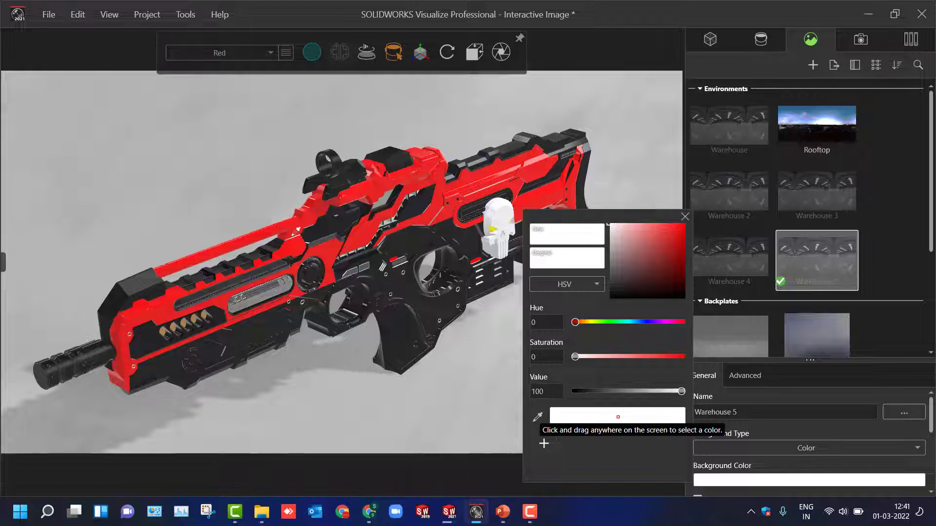
click(295, 230)
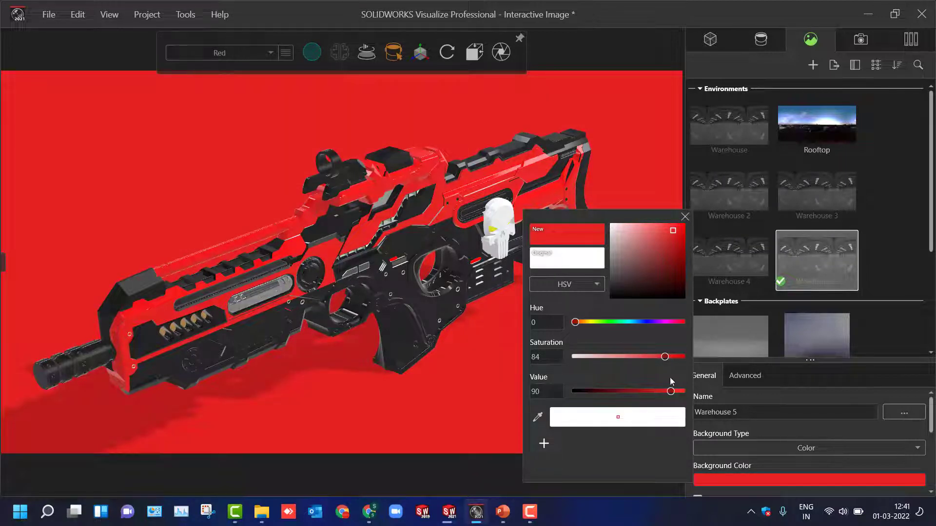
drag(665, 357, 635, 358)
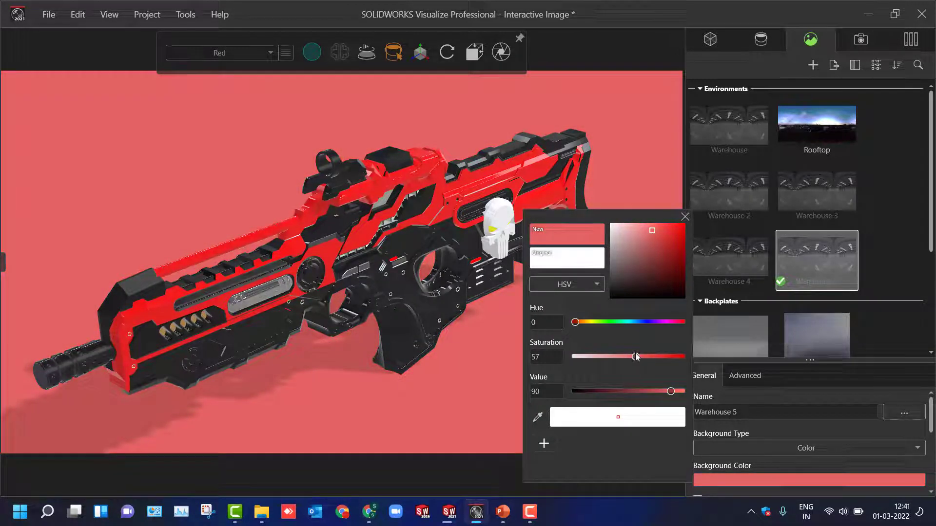
click(493, 394)
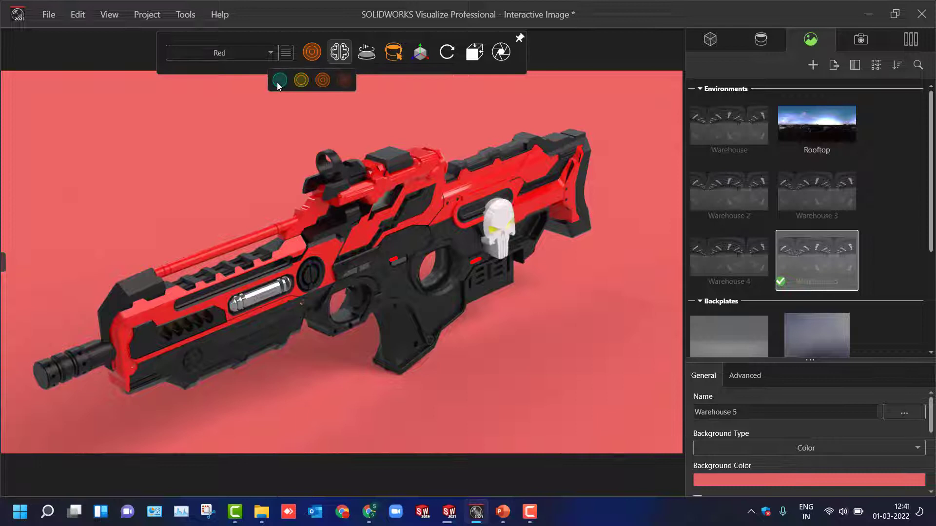
Return to Preview rendering and change the background colour to a stronger, dark red
click(279, 81)
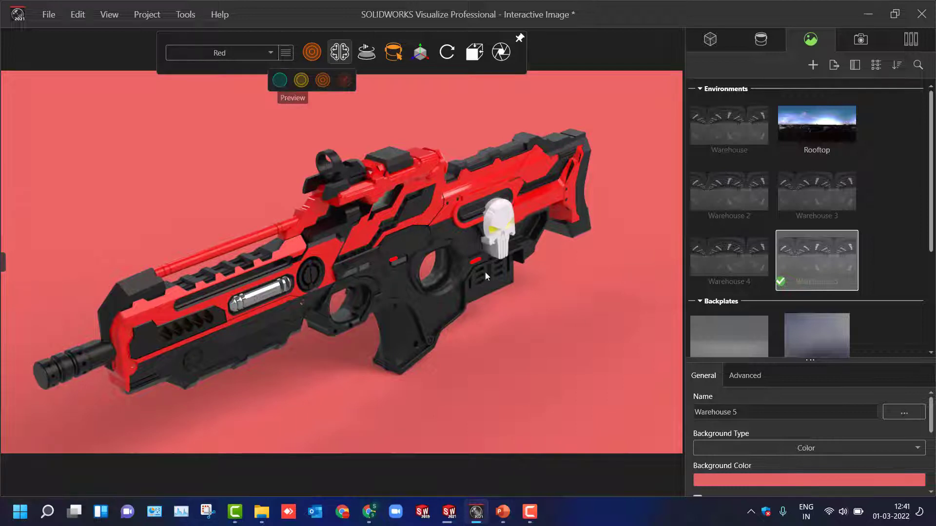
click(712, 479)
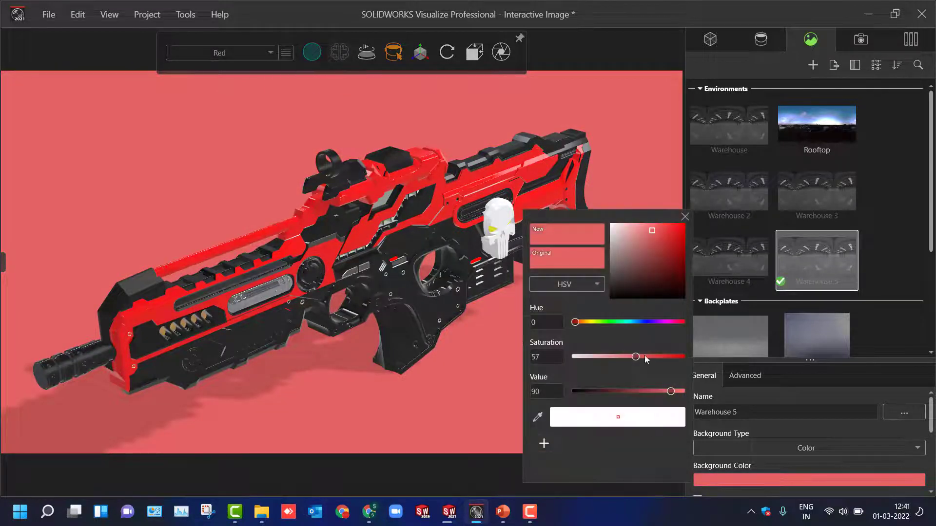
drag(636, 357, 713, 359)
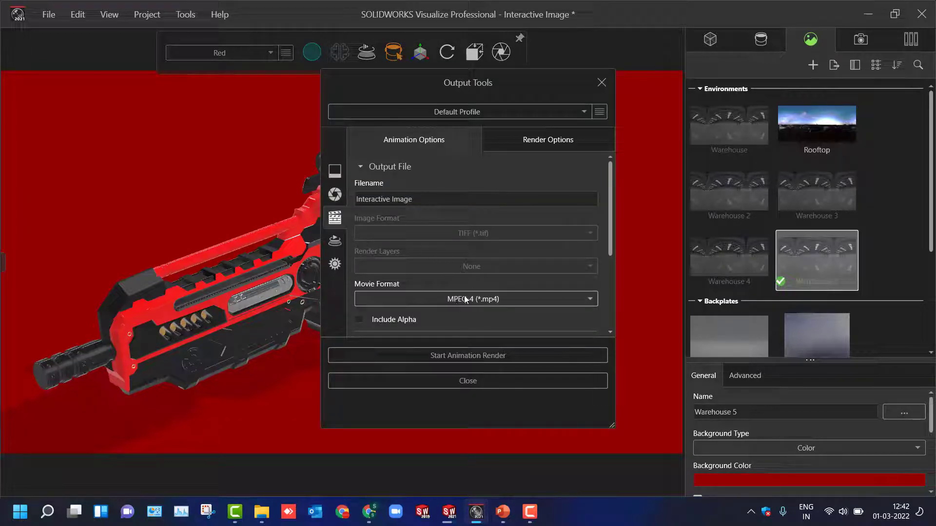
Set the still-image render to PNG format with All Configurations as output mode, and review the resolution and render settings
drag(611, 235, 609, 302)
click(334, 195)
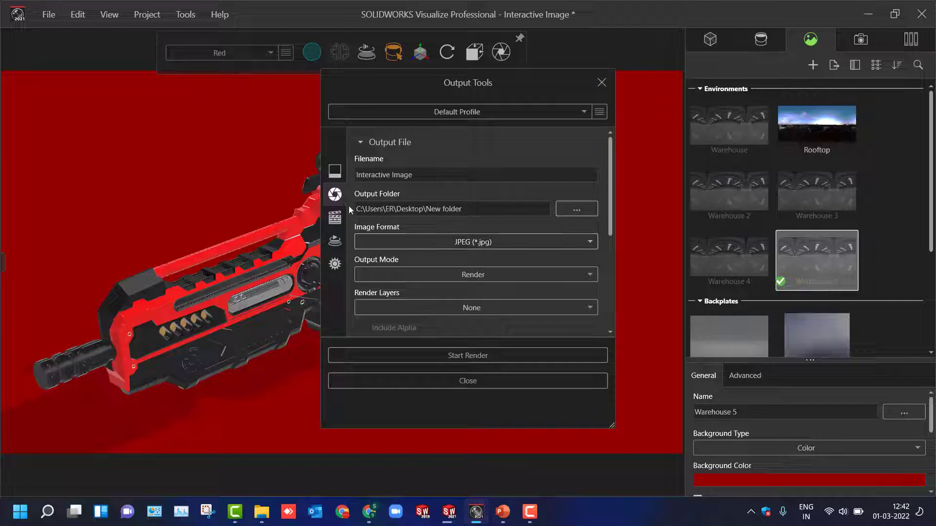
click(405, 241)
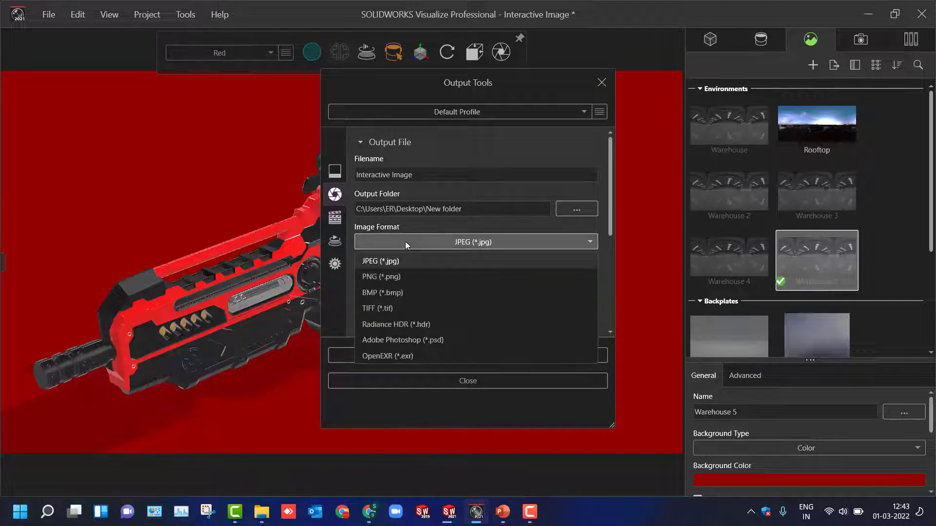
click(381, 276)
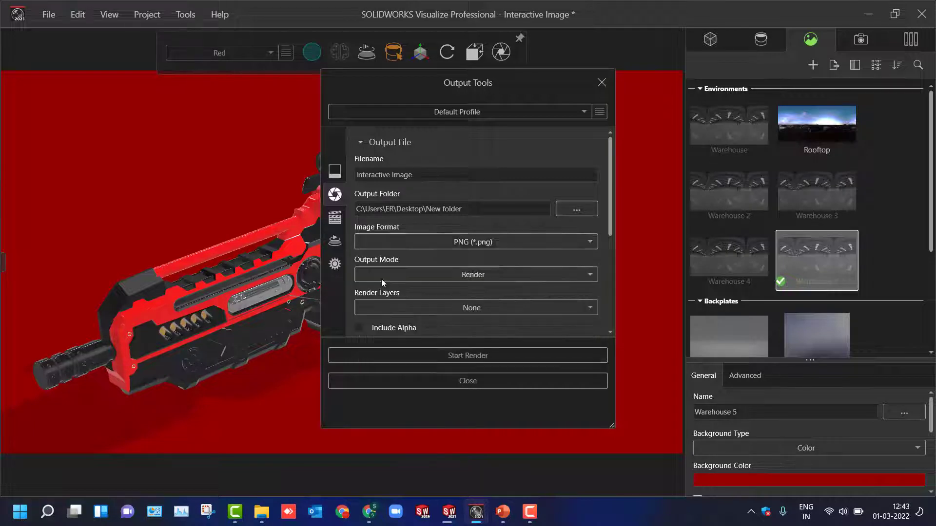
click(406, 274)
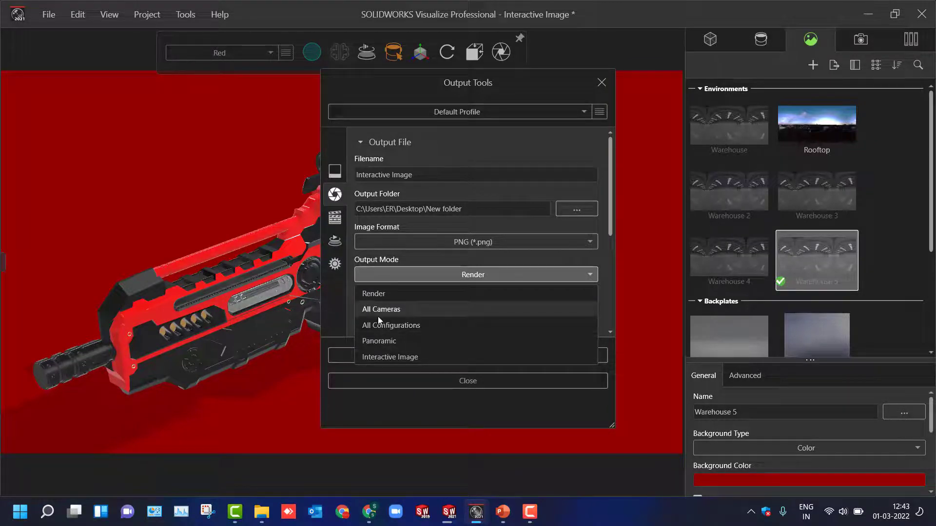
click(437, 325)
scroll(437, 292, down, 5)
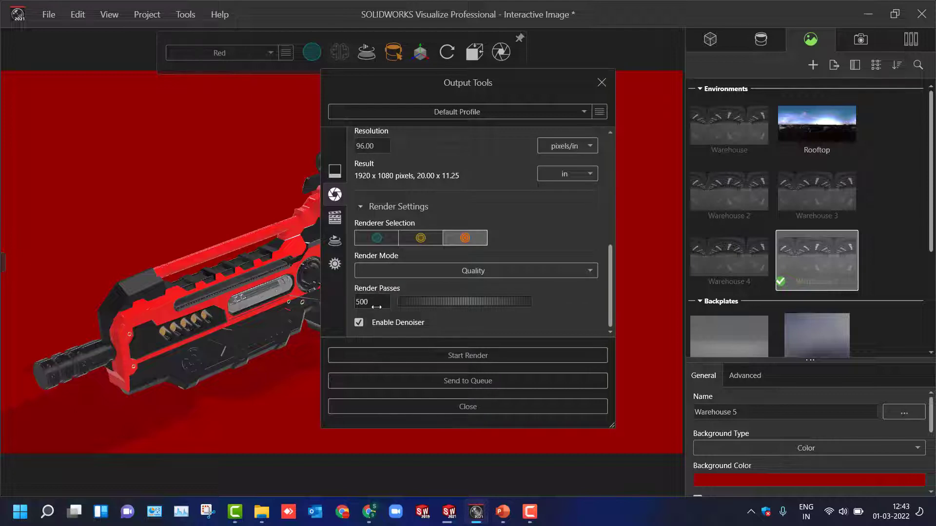
drag(607, 263, 613, 206)
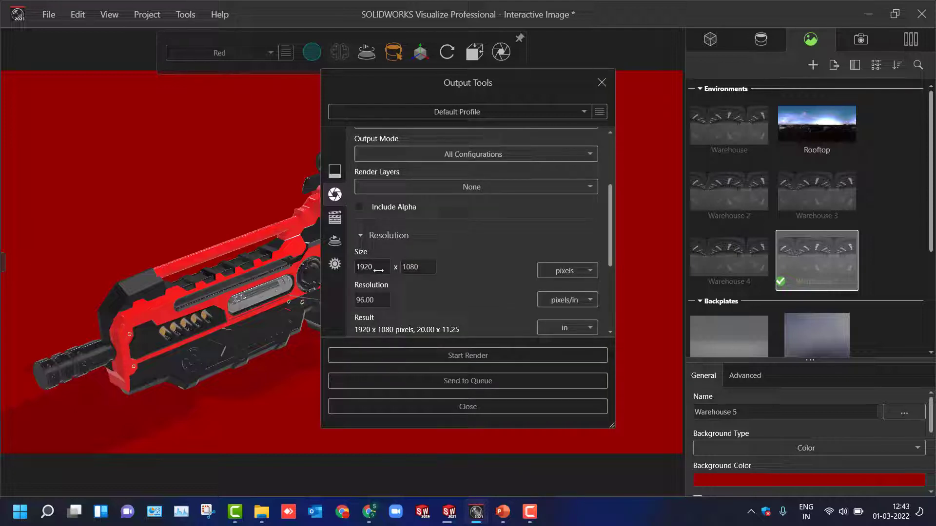
Try the High Resolution render profile, and return to the Default Profile
click(520, 112)
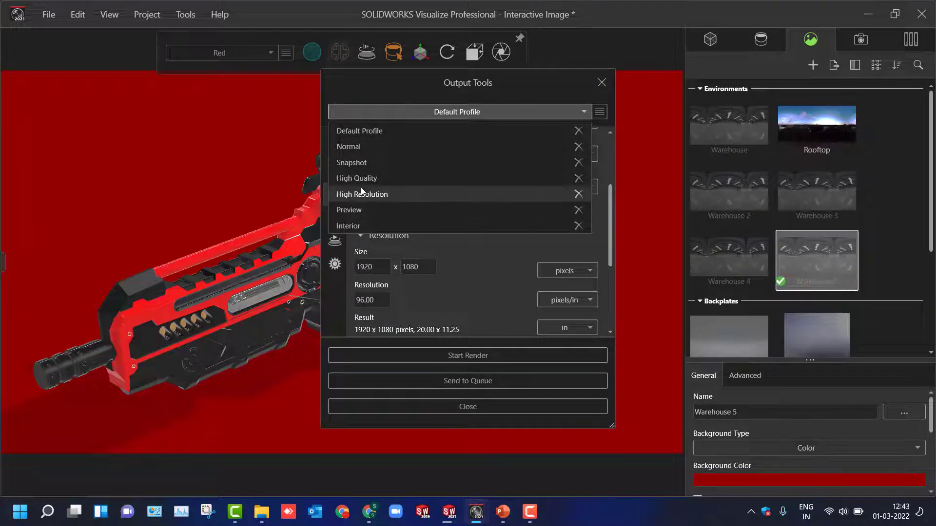
click(387, 193)
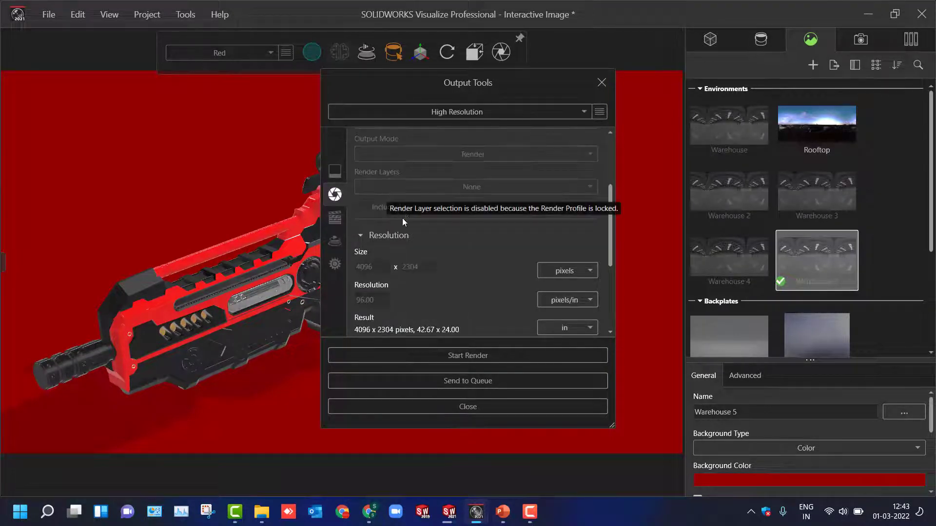
click(458, 112)
click(429, 128)
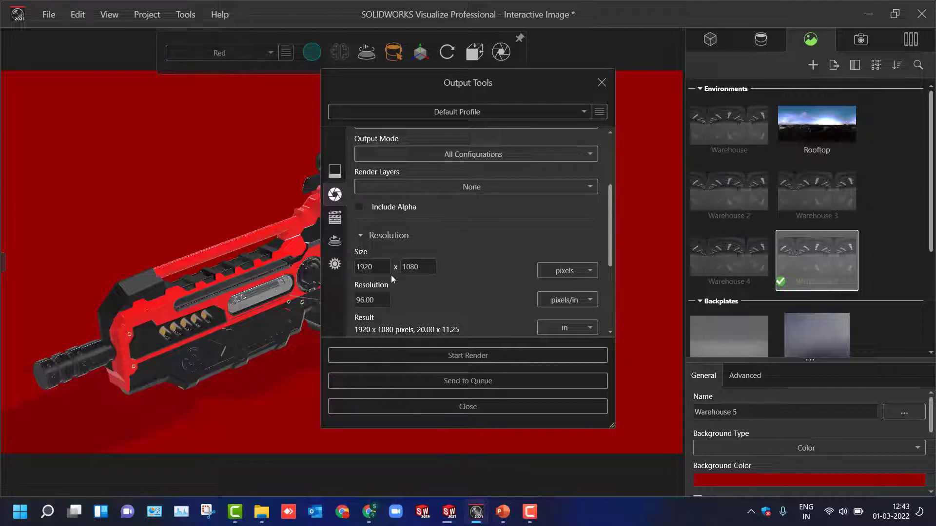
scroll(422, 244, up, 3)
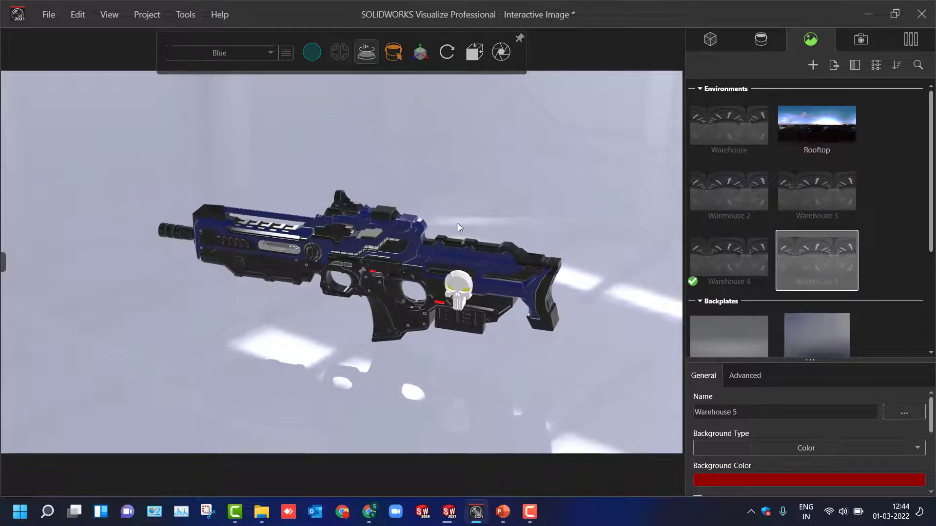
Pause the turntable rotation of the blue rifle and switch the turntable off
mouse_move(366, 52)
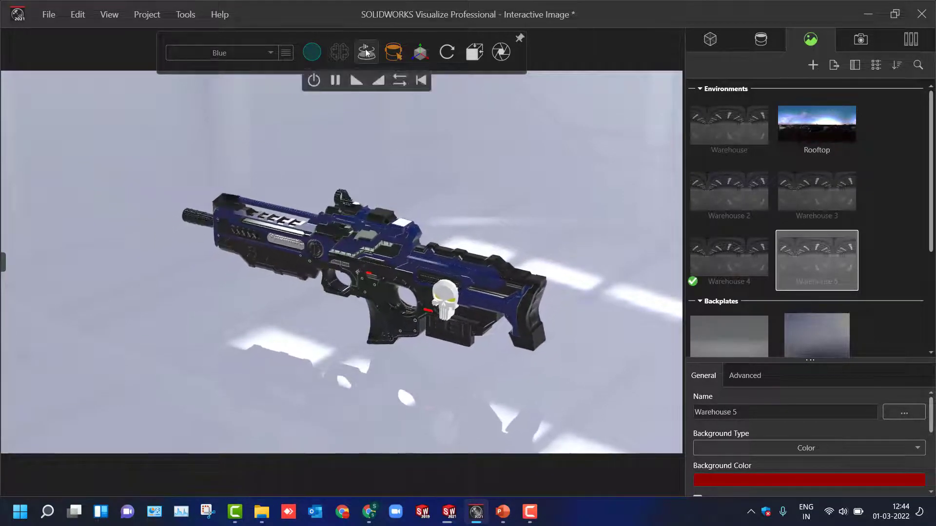
click(335, 79)
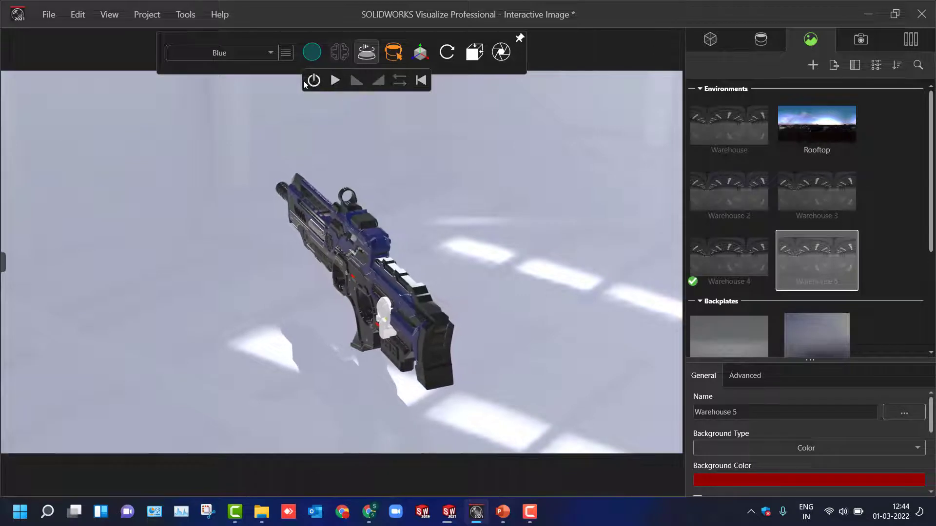
click(313, 81)
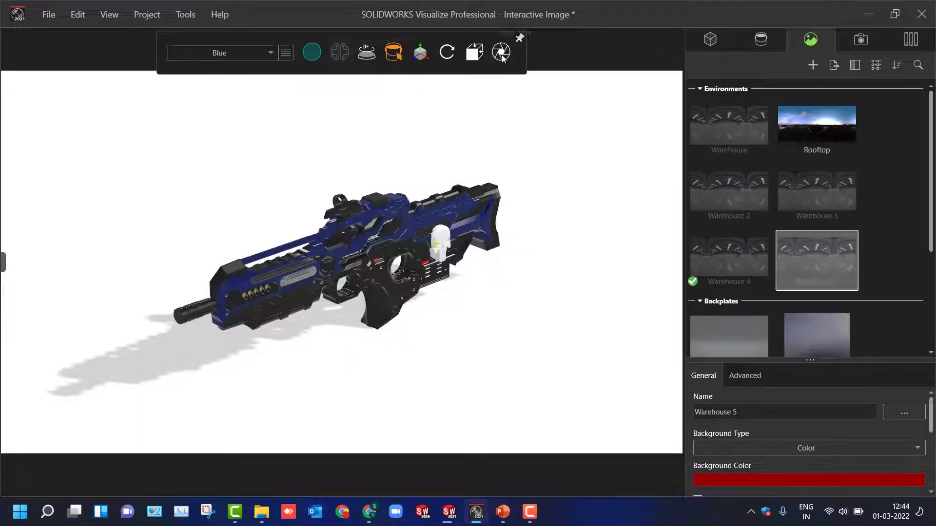
Open the render output settings and set the output mode to Interactive Image
click(474, 52)
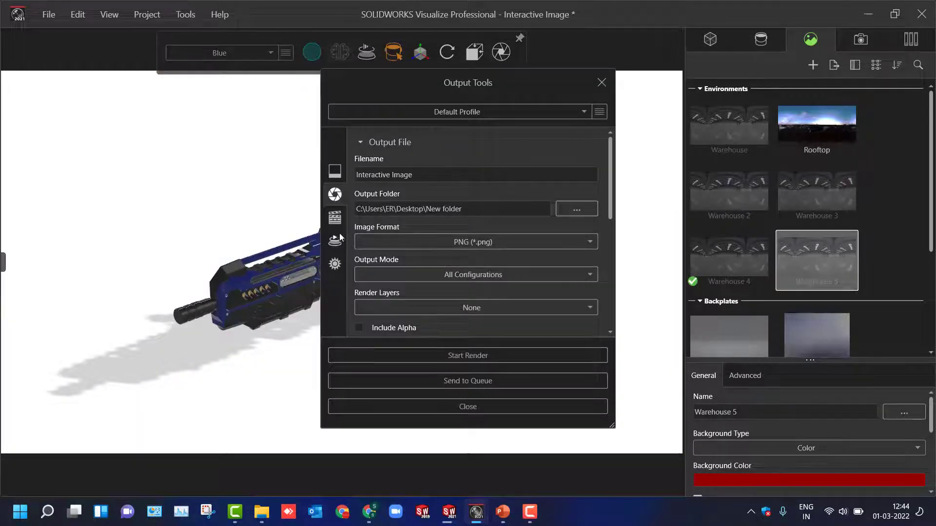
key(Escape)
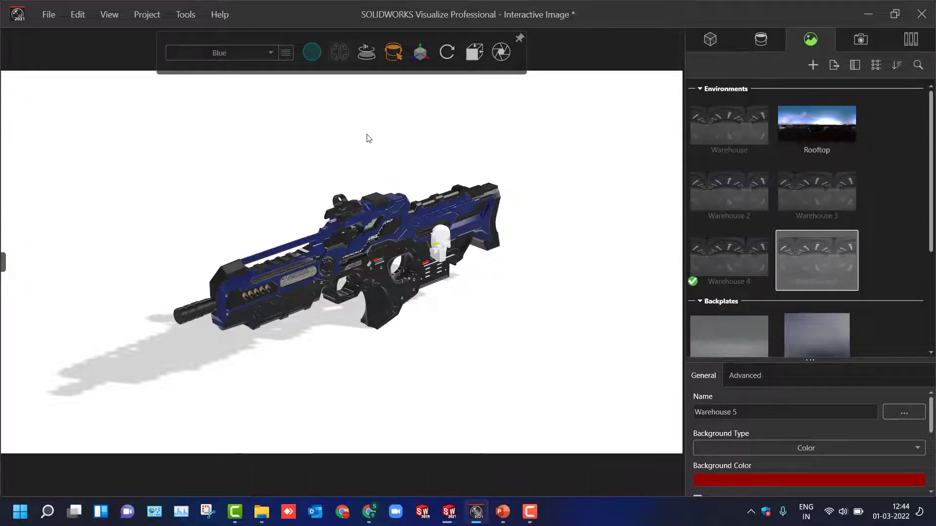
click(315, 52)
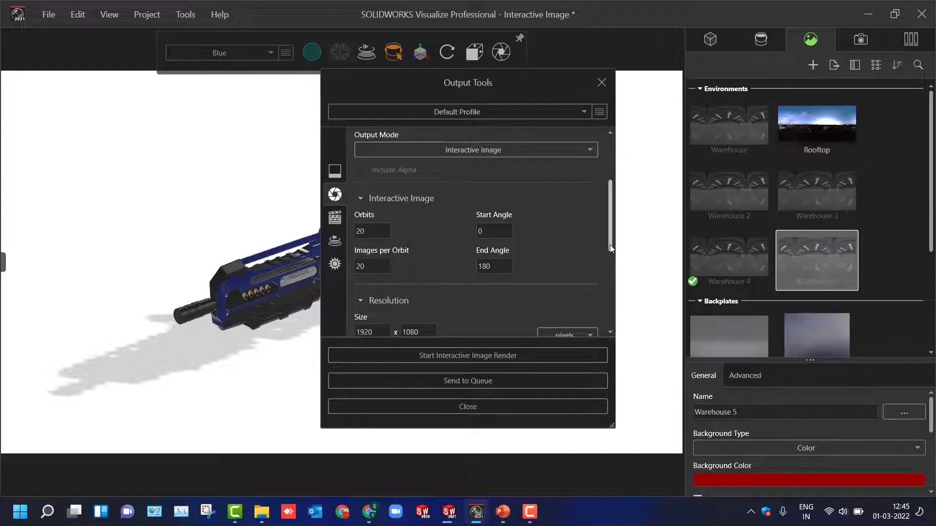
Choose the teal renderer option in the render settings and start the interactive image render
drag(610, 245, 608, 266)
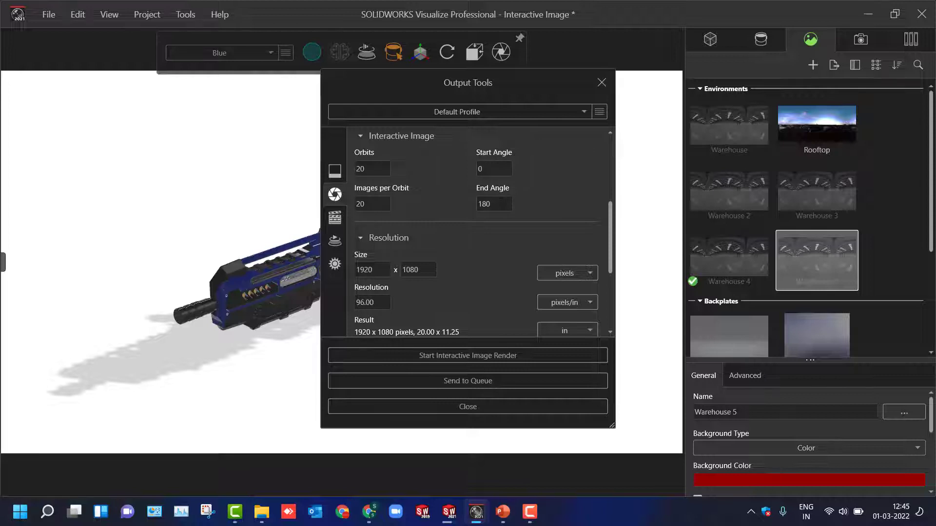
drag(611, 232, 610, 291)
click(379, 239)
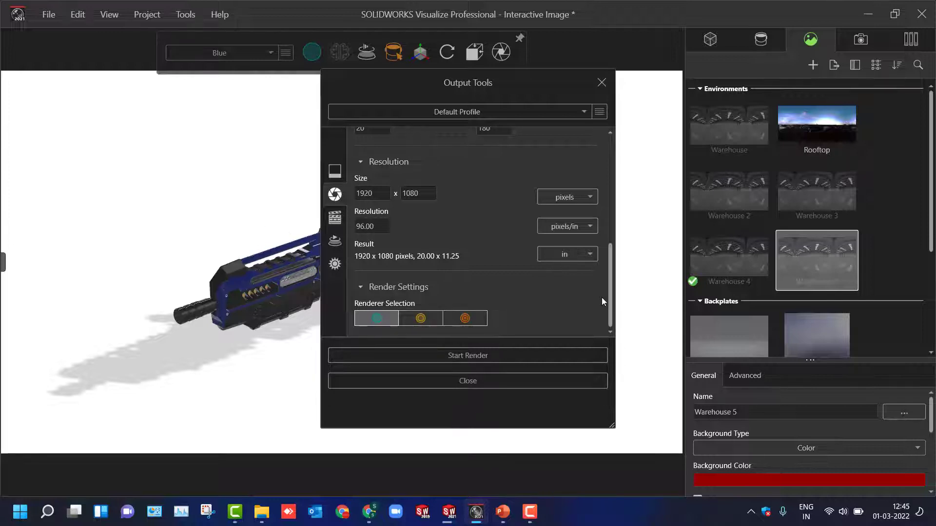
click(469, 356)
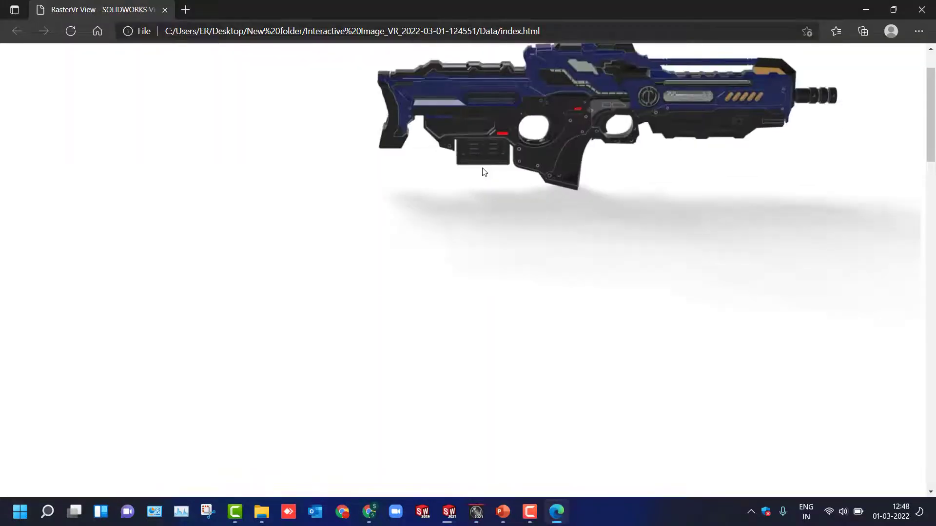
Examine the rendered interactive image in the web browser, rotating the blue rifle to view it from both sides and enlarging the page
scroll(604, 124, up, 2)
drag(623, 114, 294, 133)
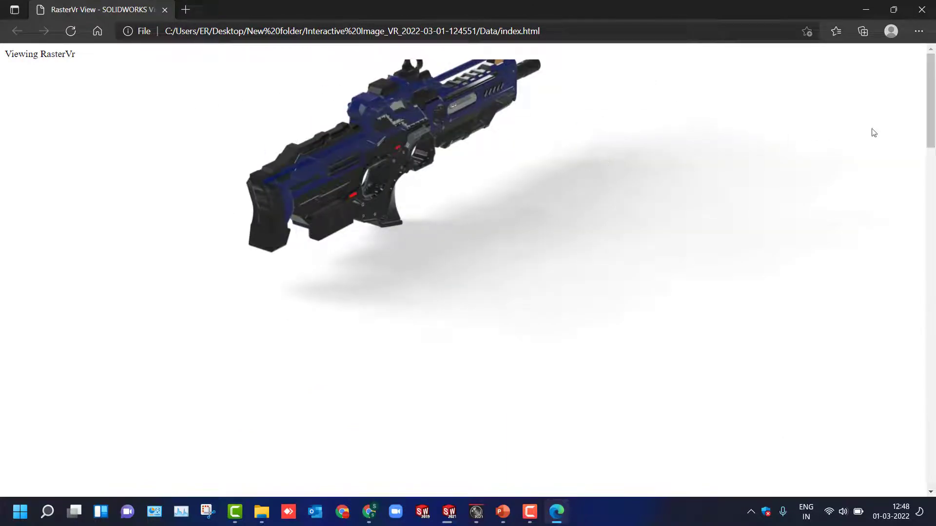
scroll(521, 142, down, 2)
scroll(521, 142, up, 2)
ctrl+scroll(521, 142, up, 3)
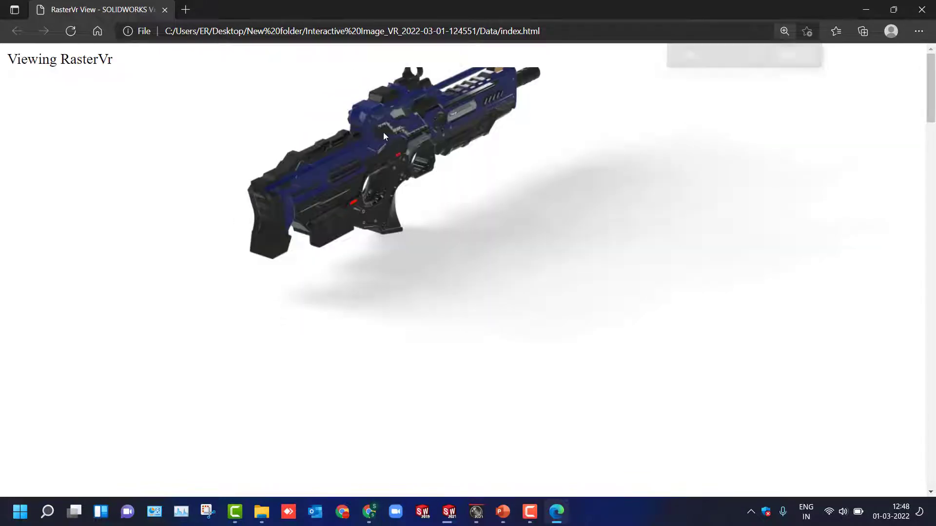
drag(383, 133, 615, 118)
drag(301, 222, 402, 171)
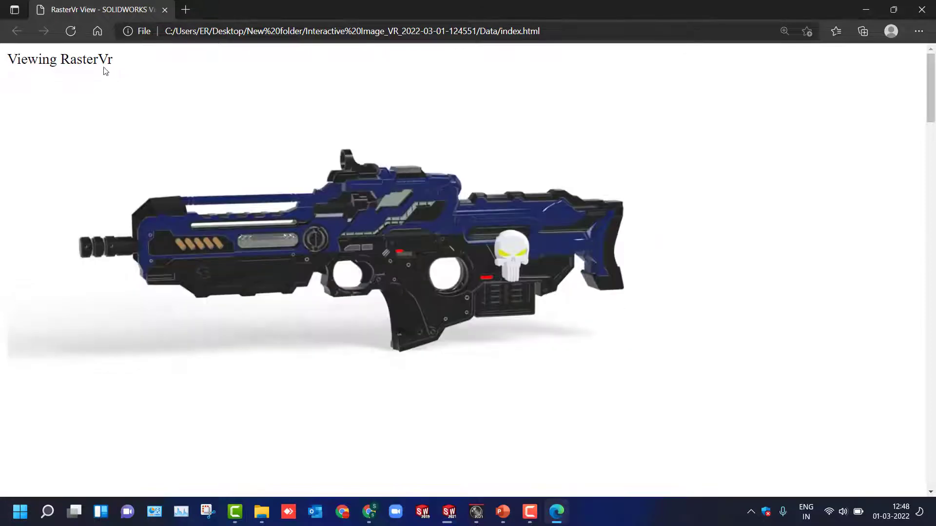